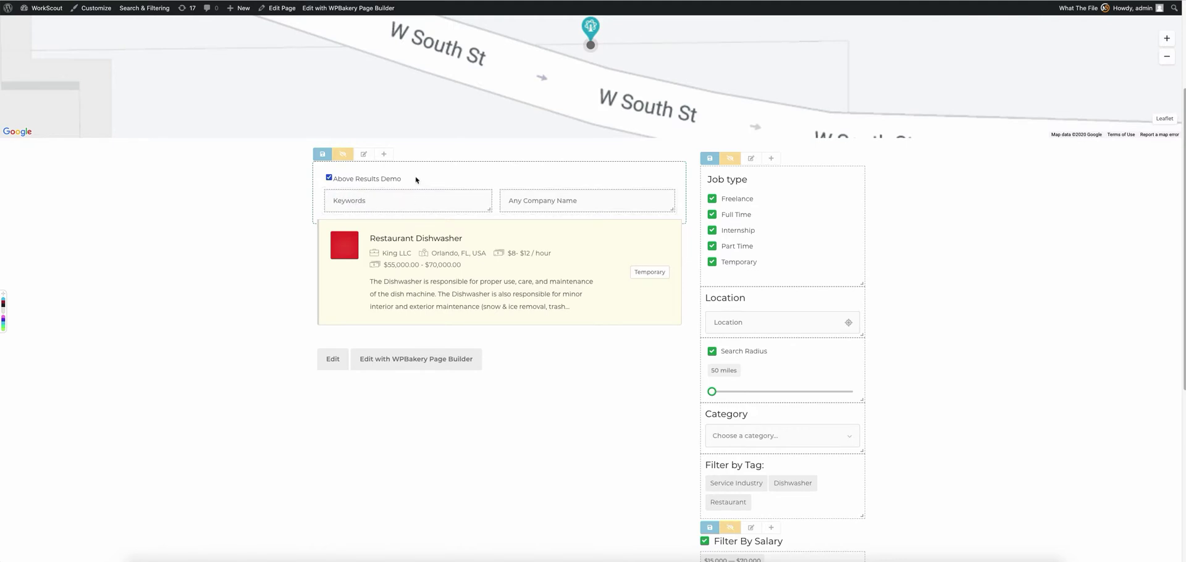
- Scroll the job search page down to the Filter By Salary and Filter By Rate filters
{"action": "scroll", "coordinate": [665, 278], "scroll_direction": "down", "scroll_amount": 5}
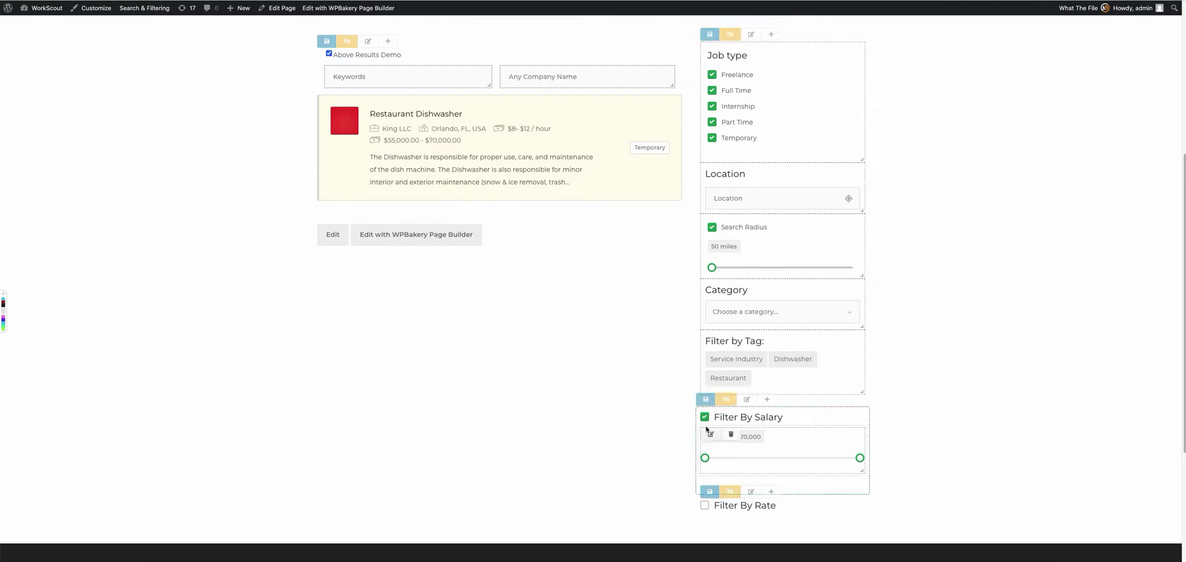
{"action": "left_click", "coordinate": [731, 34]}
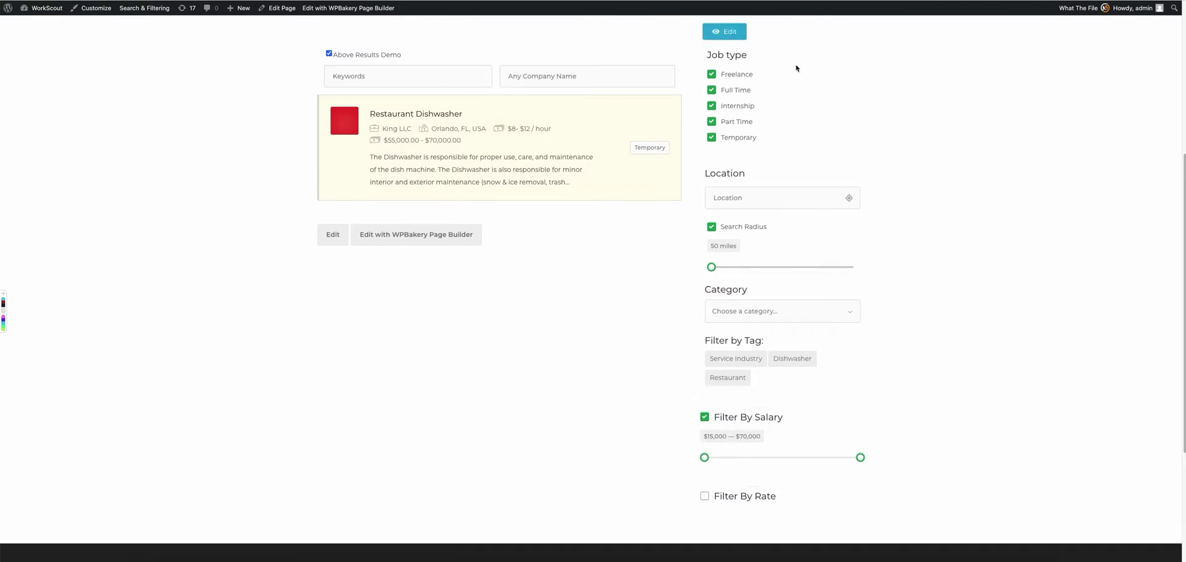
{"action": "left_click", "coordinate": [705, 417]}
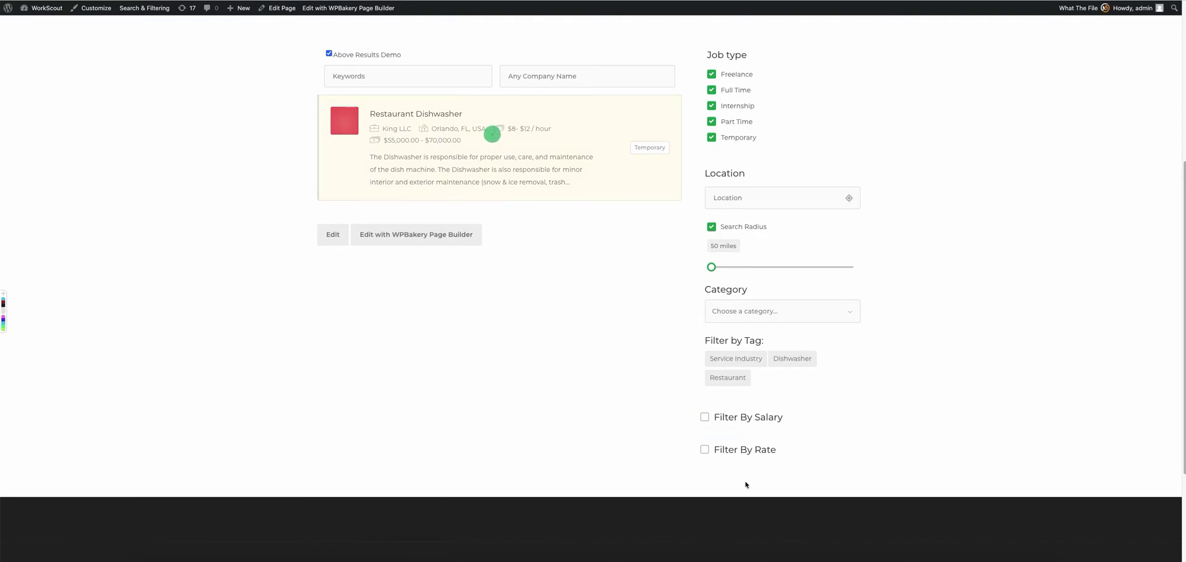
{"action": "left_click", "coordinate": [725, 403]}
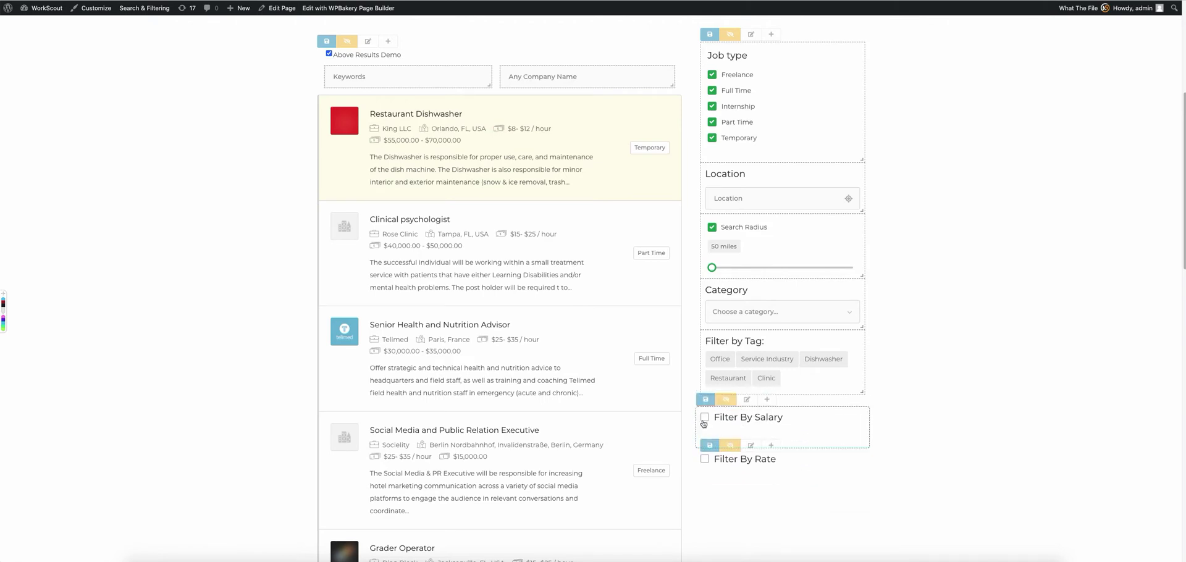
{"action": "left_click", "coordinate": [734, 31]}
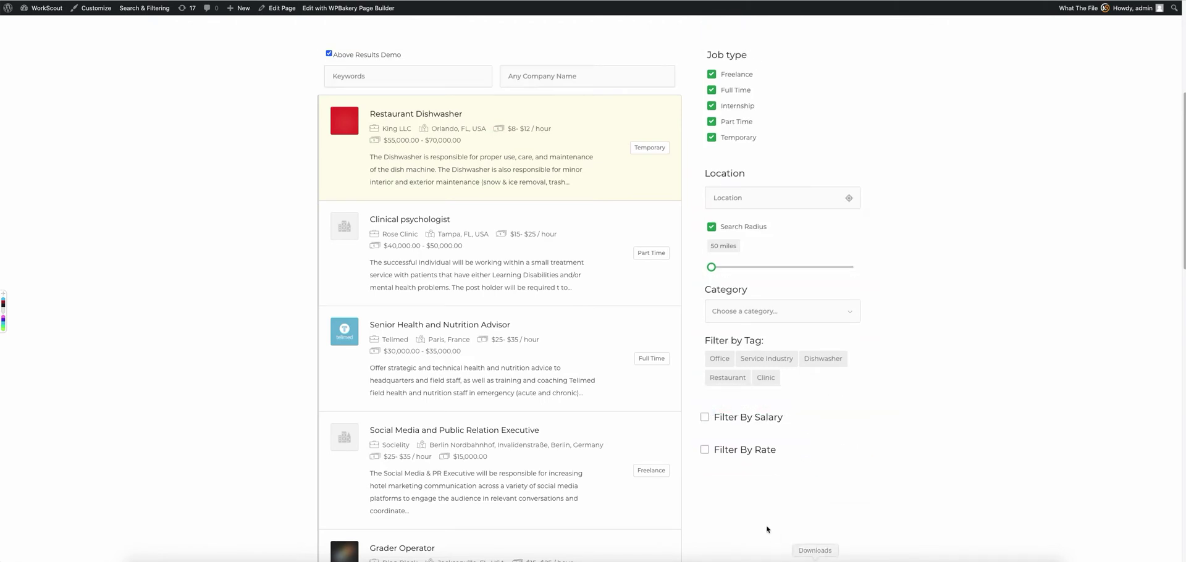
{"action": "left_click", "coordinate": [706, 418]}
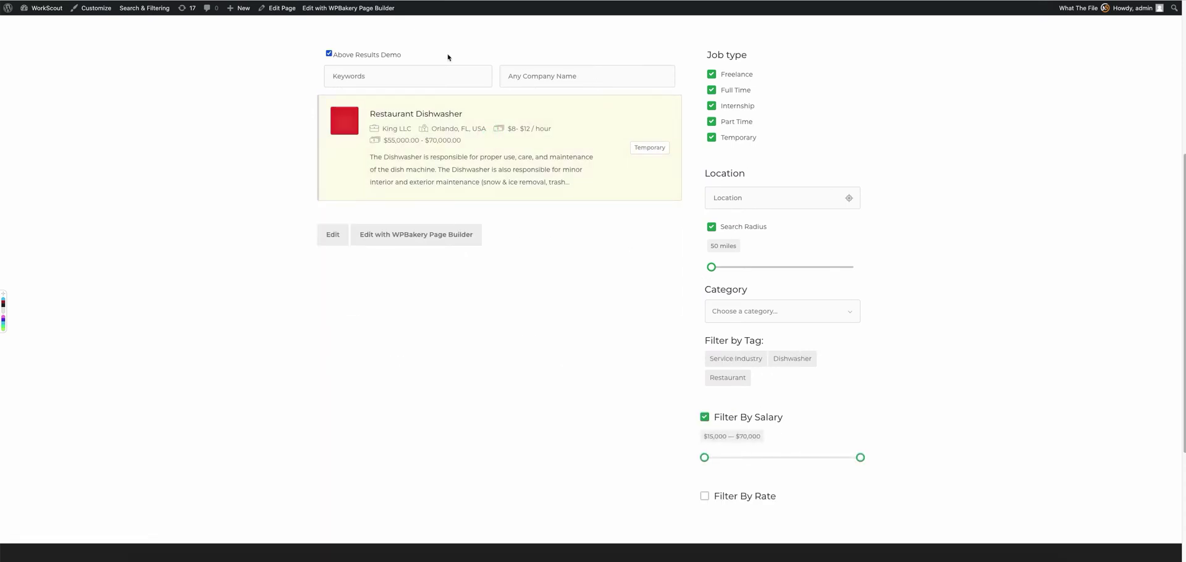
{"action": "scroll", "coordinate": [328, 65], "scroll_direction": "up", "scroll_amount": 1}
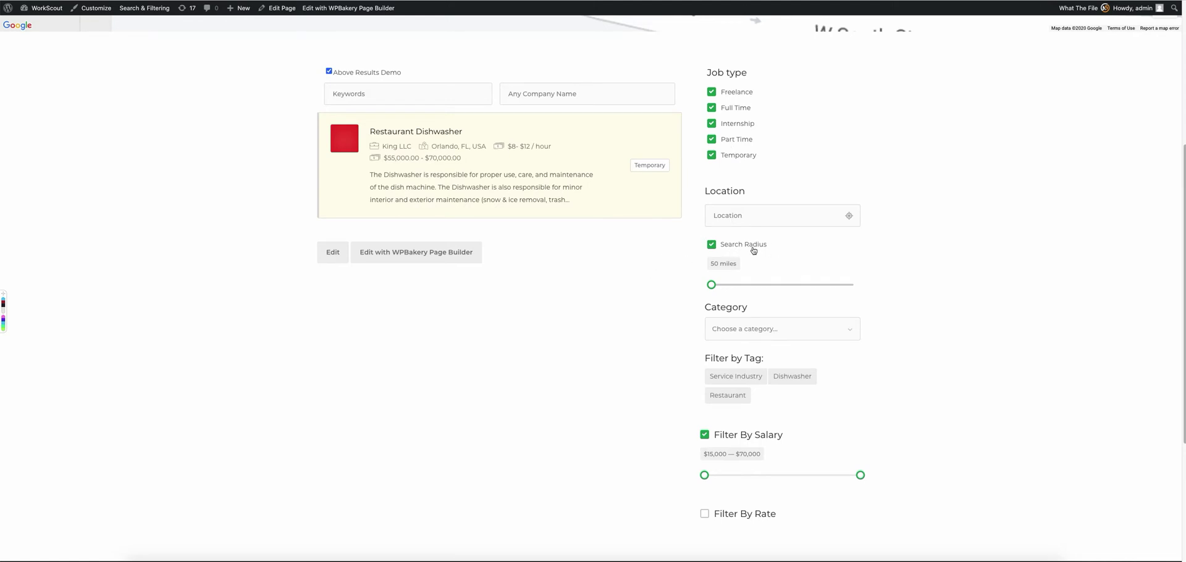
{"action": "scroll", "coordinate": [710, 135], "scroll_direction": "up", "scroll_amount": 2}
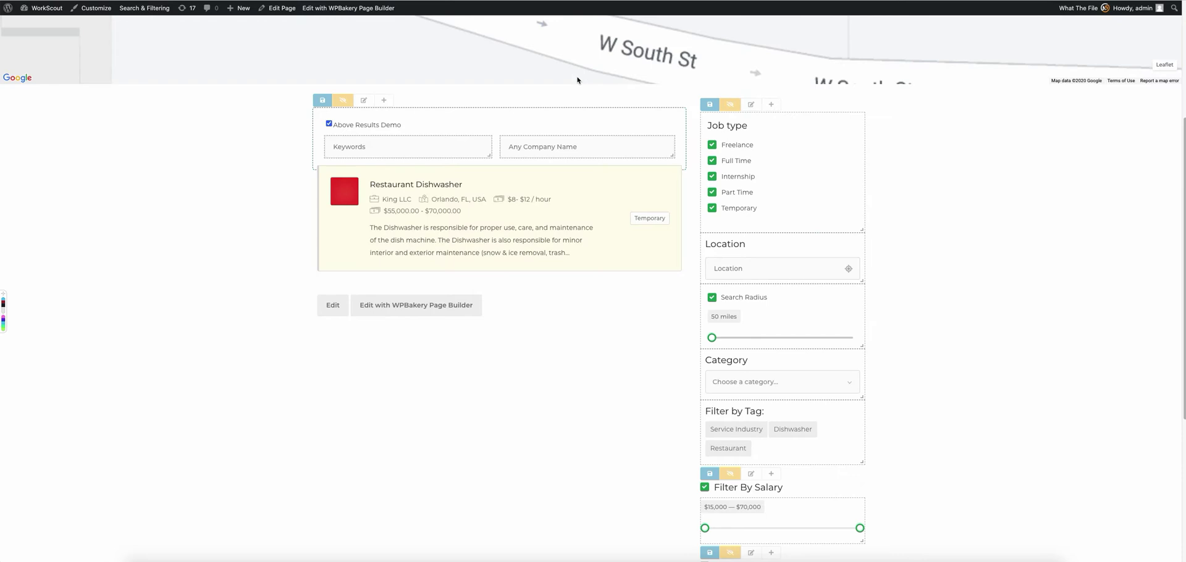
- Set the Above Results Demo section's Checkbox option to Show (Un-Checked Initially) and save the section
{"action": "left_click", "coordinate": [365, 101]}
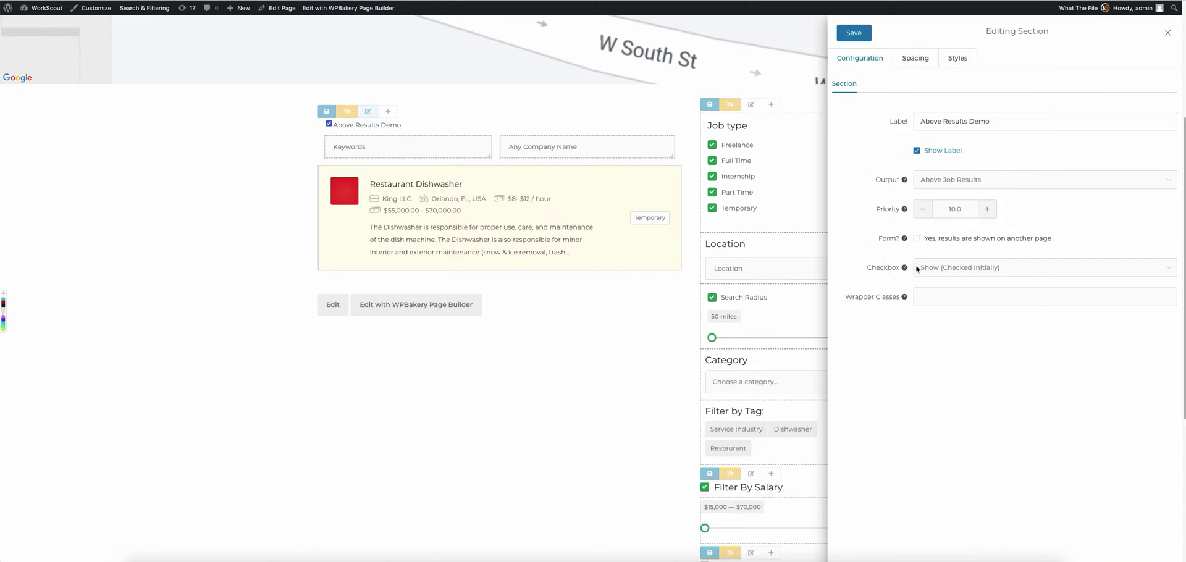
{"action": "left_click", "coordinate": [956, 270]}
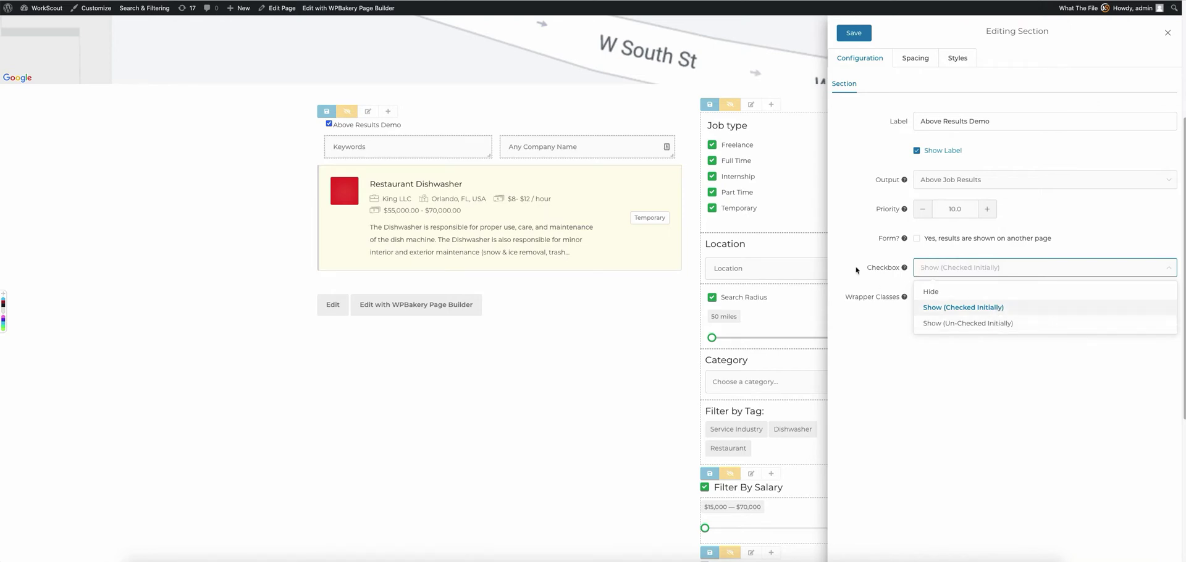
{"action": "left_click", "coordinate": [858, 236]}
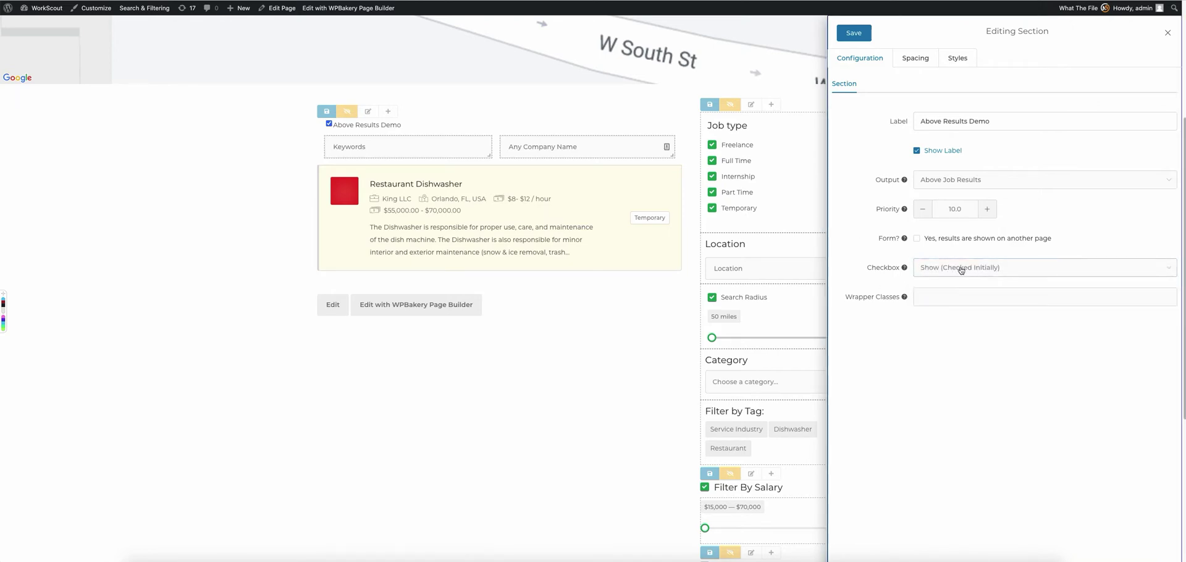
{"action": "left_click", "coordinate": [986, 271]}
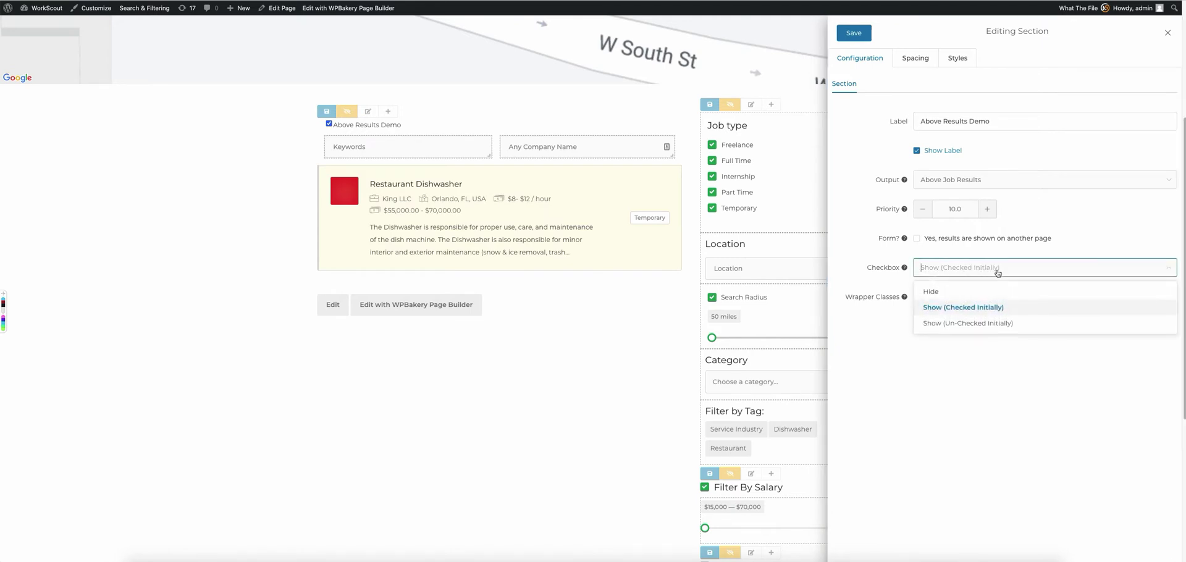
{"action": "left_click", "coordinate": [854, 231]}
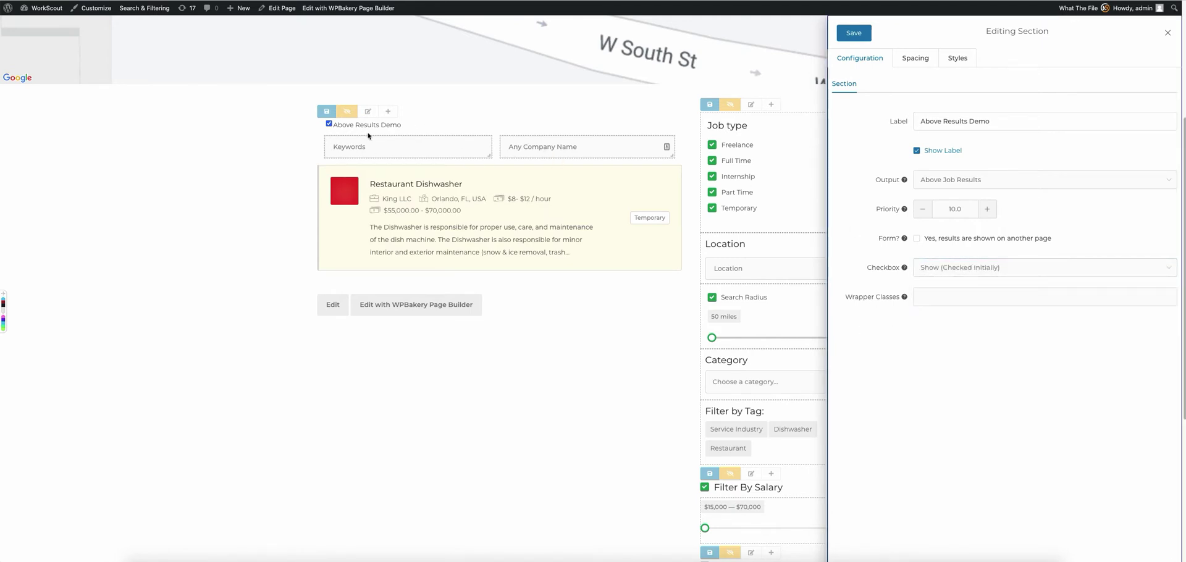
{"action": "left_click", "coordinate": [995, 268]}
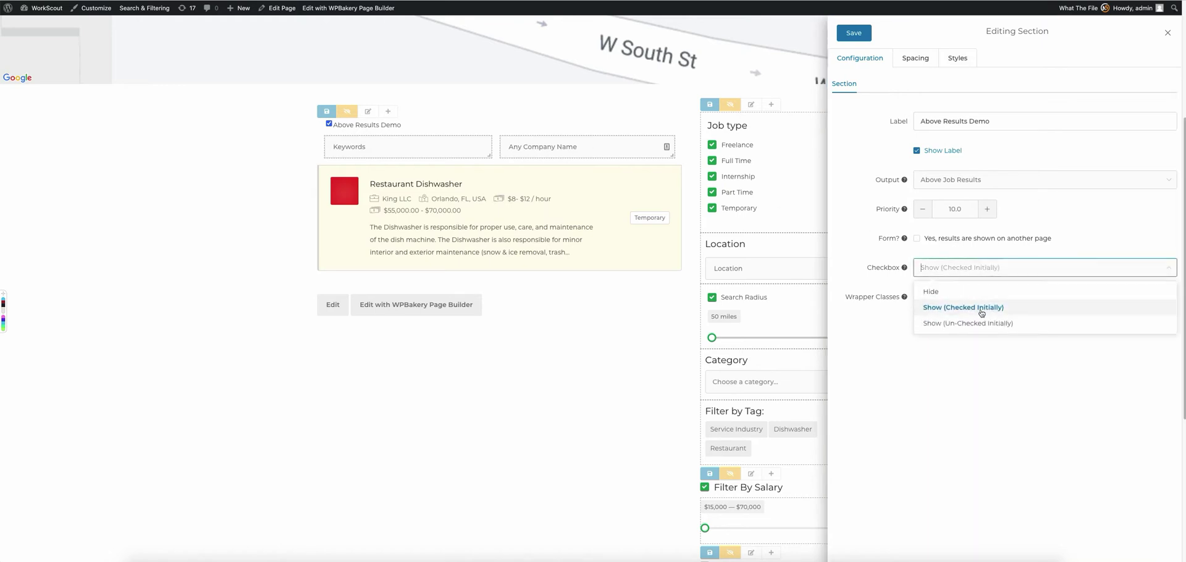
{"action": "left_click", "coordinate": [989, 322]}
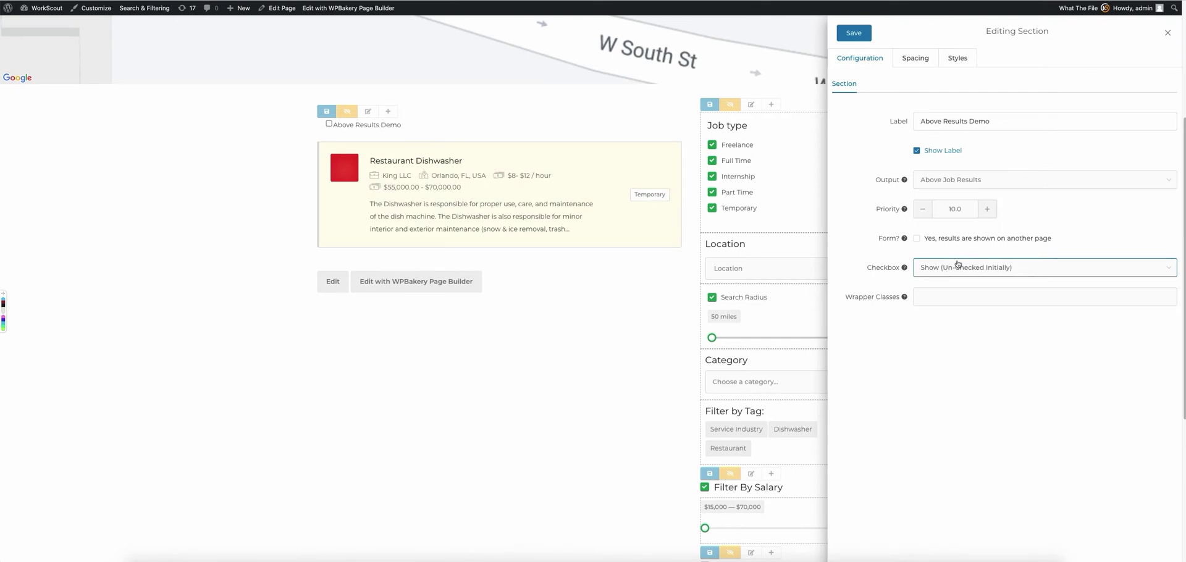
{"action": "left_click", "coordinate": [851, 38]}
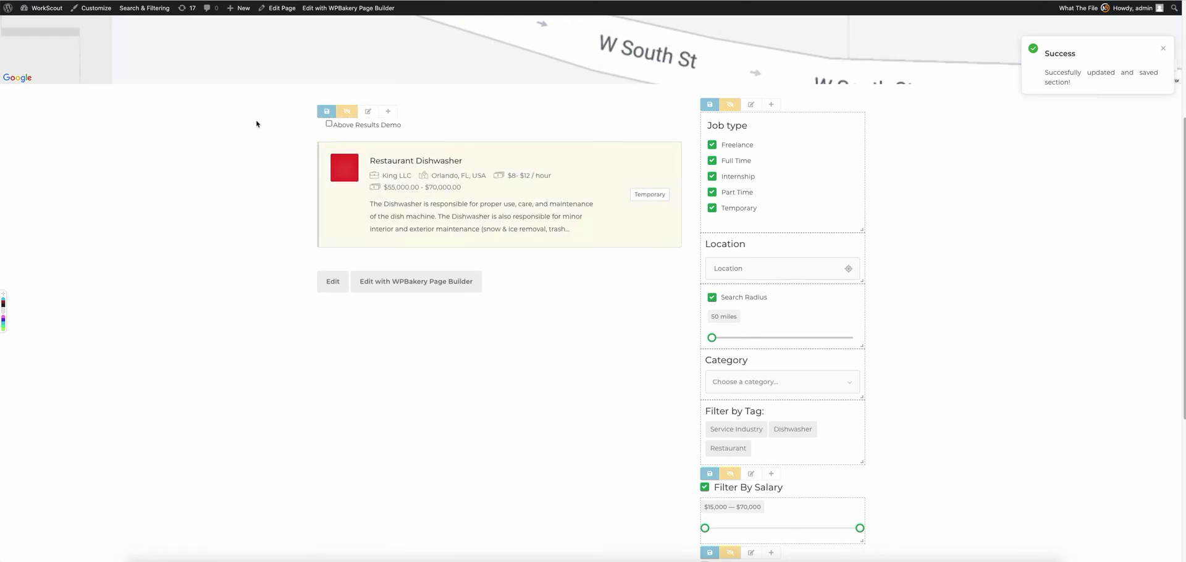
- Back in edit mode, uncheck and re-check Above Results Demo to hide and reveal the Keywords and company fields
{"action": "left_click", "coordinate": [329, 123]}
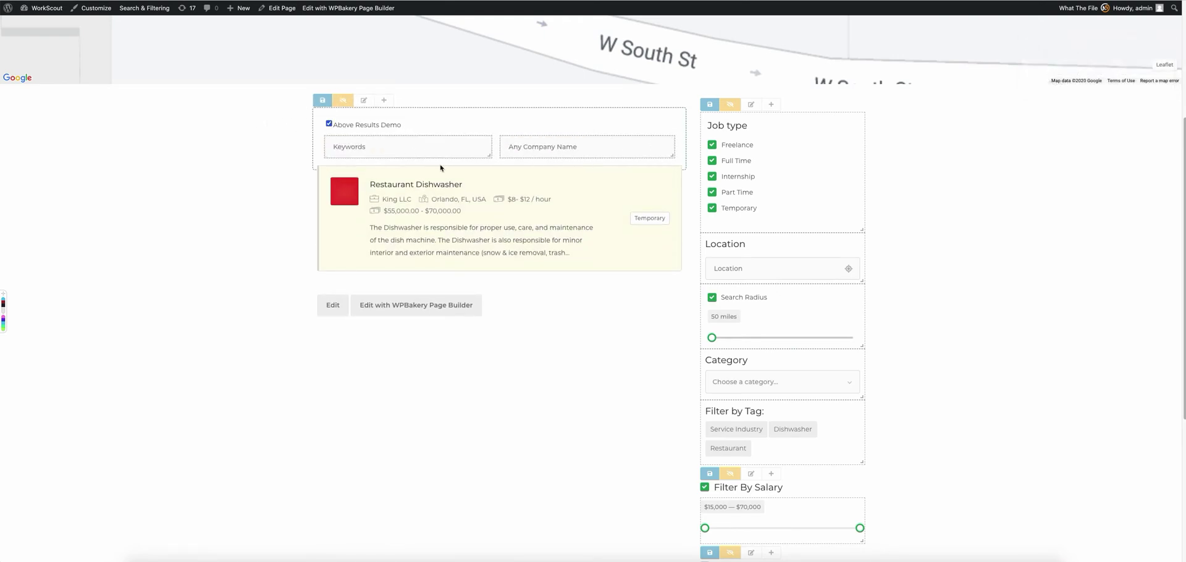
{"action": "left_click", "coordinate": [343, 101]}
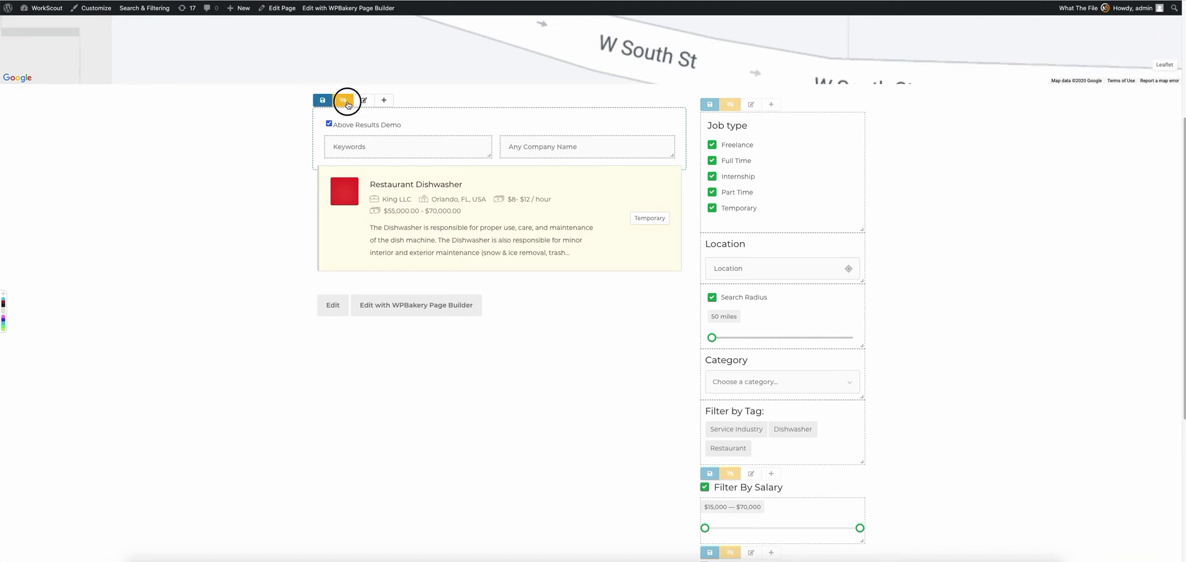
{"action": "left_click", "coordinate": [341, 109]}
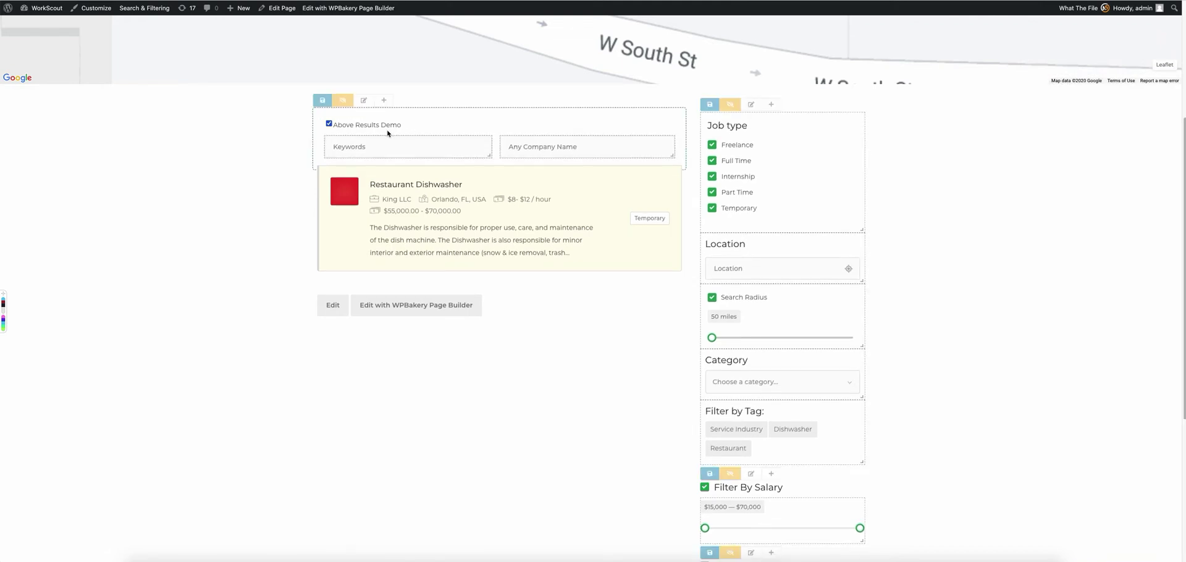
{"action": "left_click", "coordinate": [329, 124]}
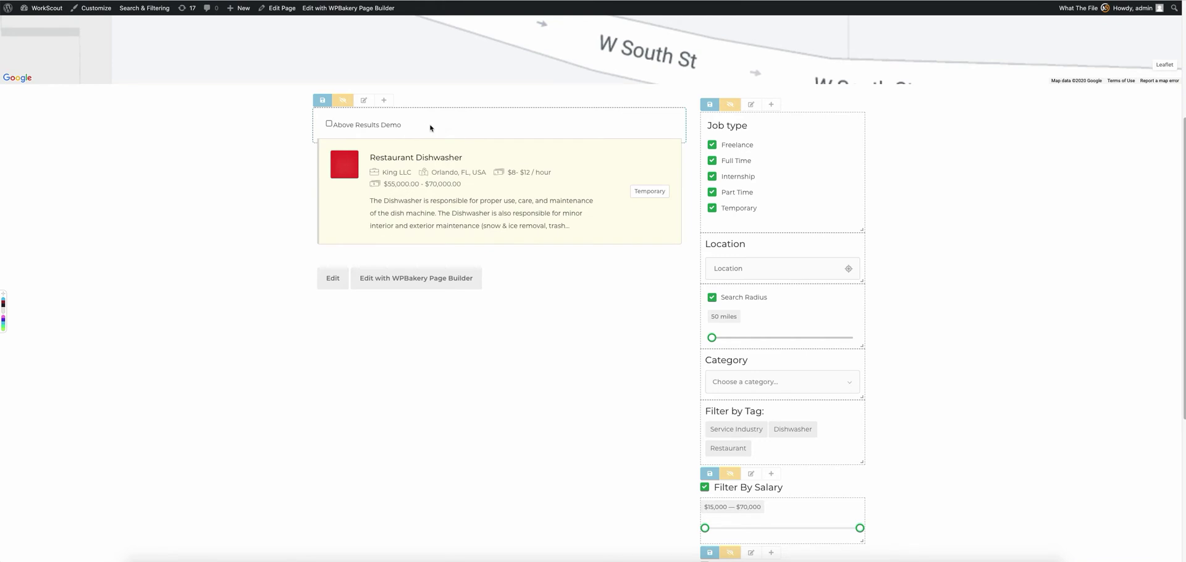
{"action": "left_click", "coordinate": [329, 124]}
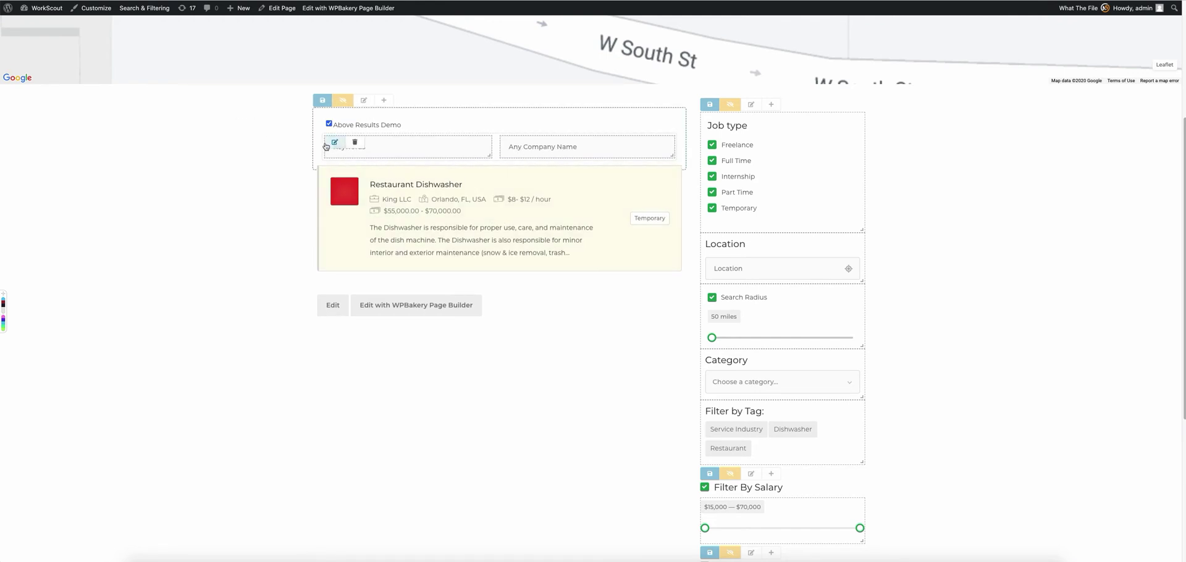
- Inspect the above-results section's Checkbox options without changing them, then close its settings
{"action": "left_click", "coordinate": [363, 100]}
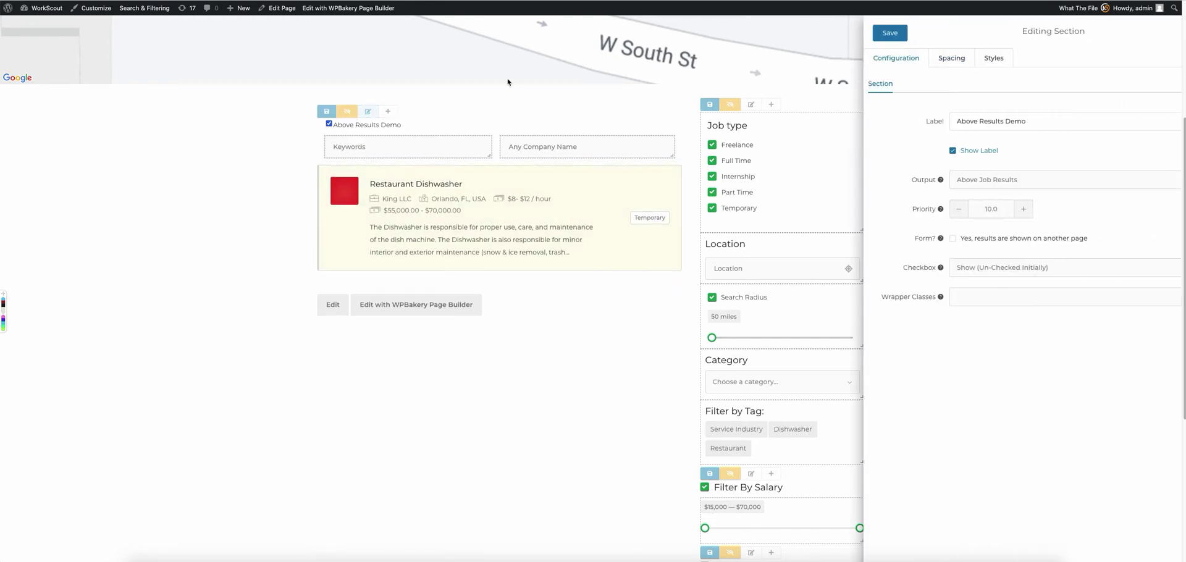
{"action": "left_click", "coordinate": [967, 271]}
{"action": "left_click", "coordinate": [971, 270]}
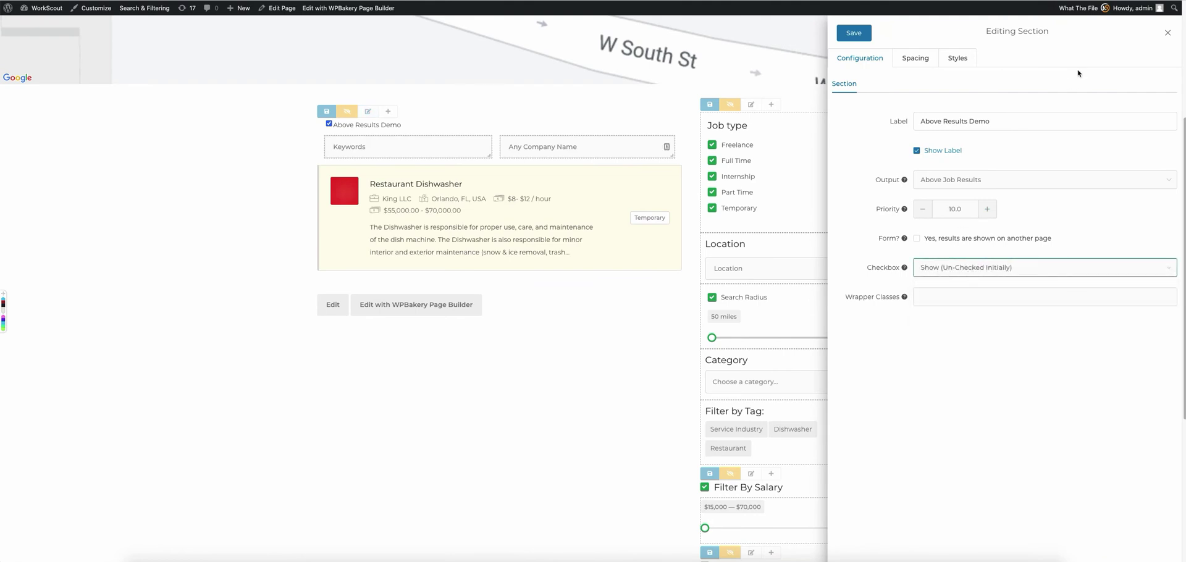
{"action": "left_click", "coordinate": [1167, 32]}
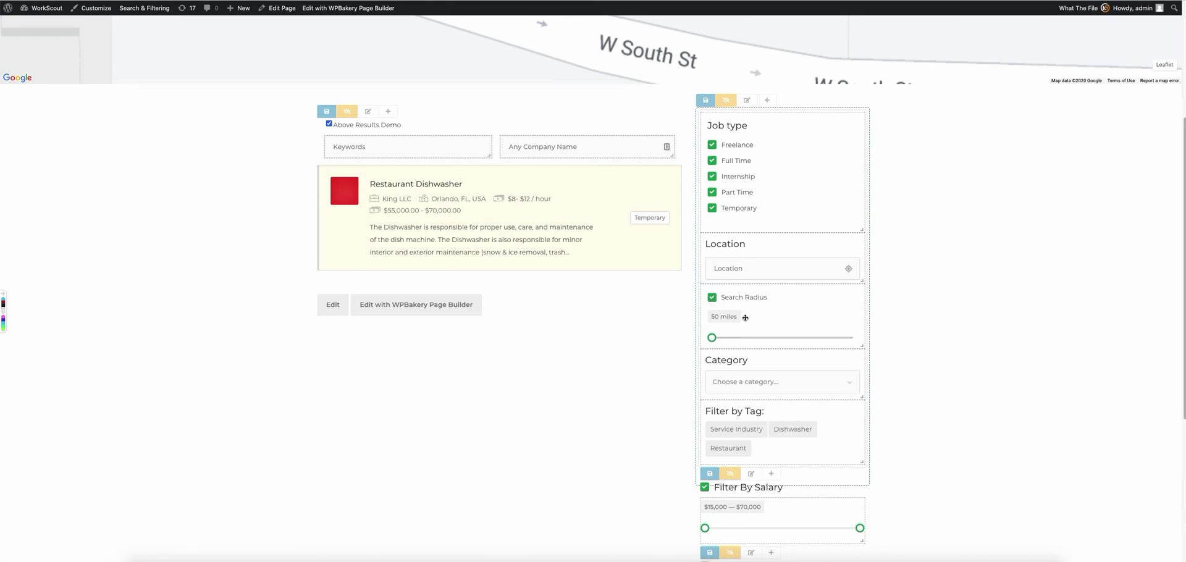
- Review the Search Radius field's Checkbox option, keeping Show (Checked Initially), and close its settings
{"action": "left_click", "coordinate": [723, 290]}
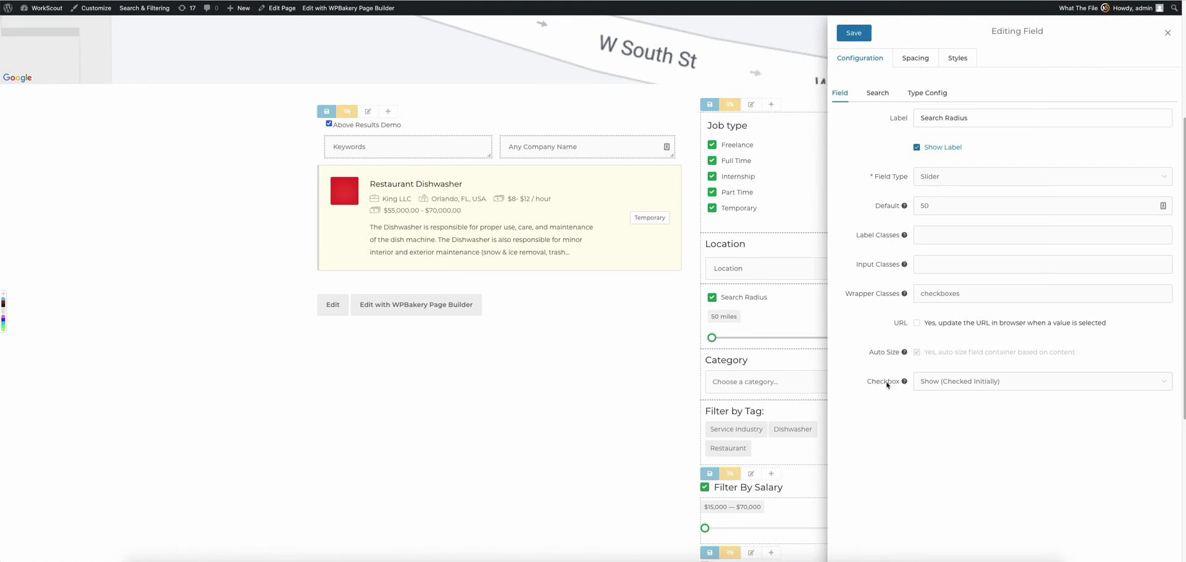
{"action": "left_click", "coordinate": [974, 382]}
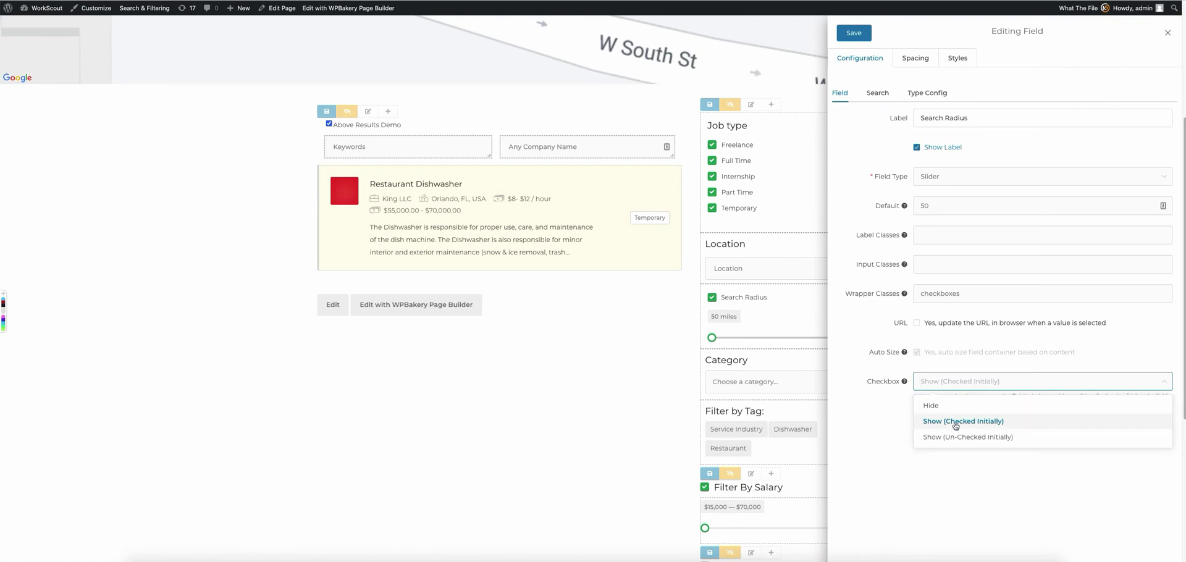
{"action": "left_click", "coordinate": [842, 401]}
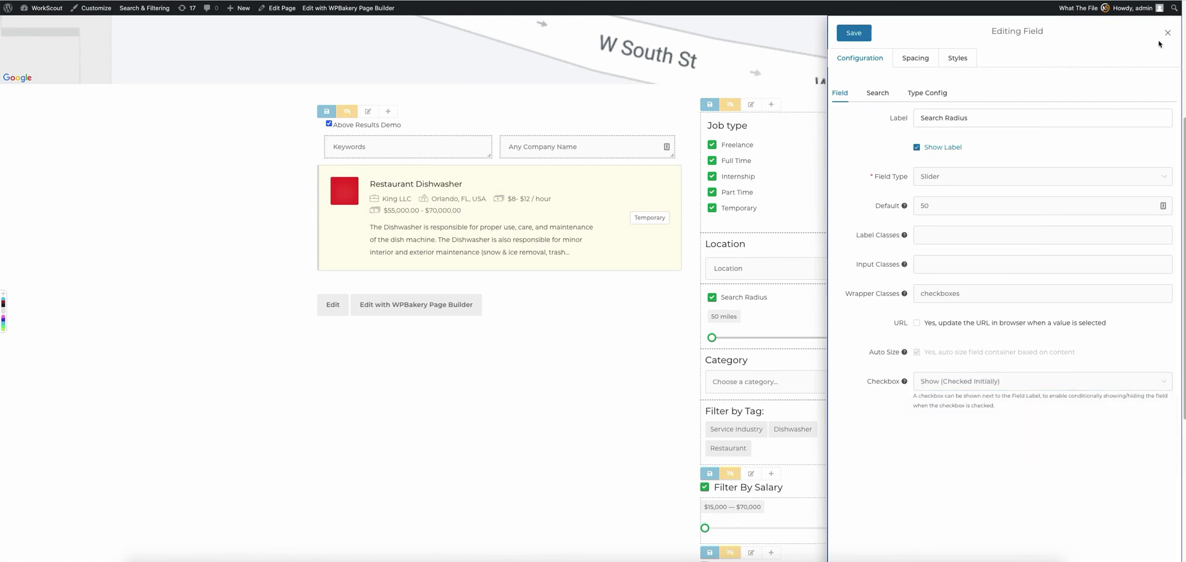
{"action": "left_click", "coordinate": [1167, 32]}
{"action": "mouse_move", "coordinate": [712, 307]}
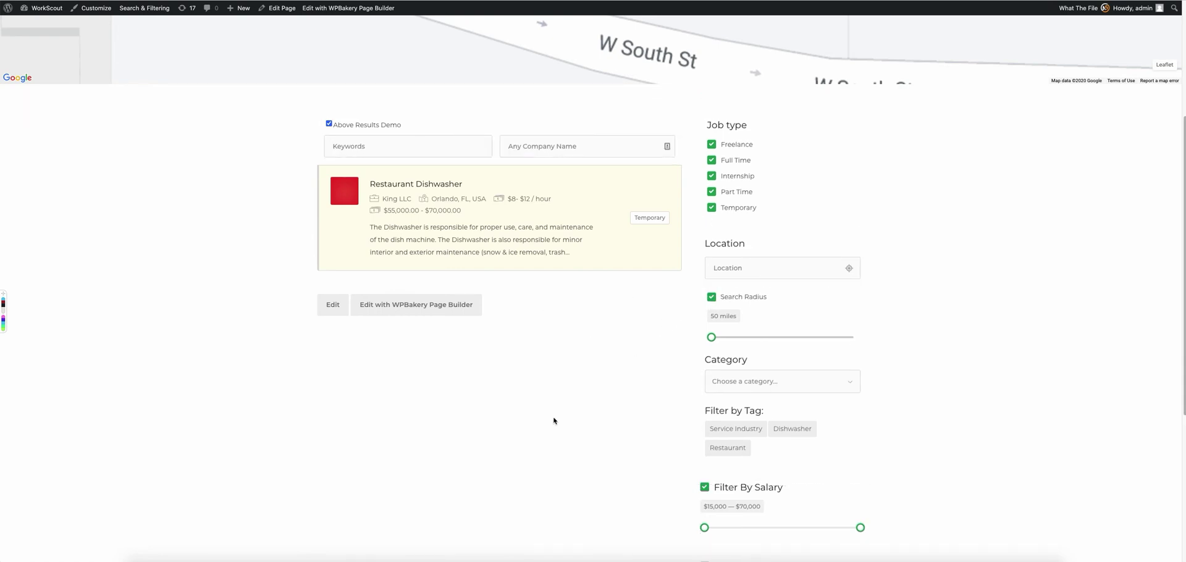
{"action": "left_click", "coordinate": [712, 298]}
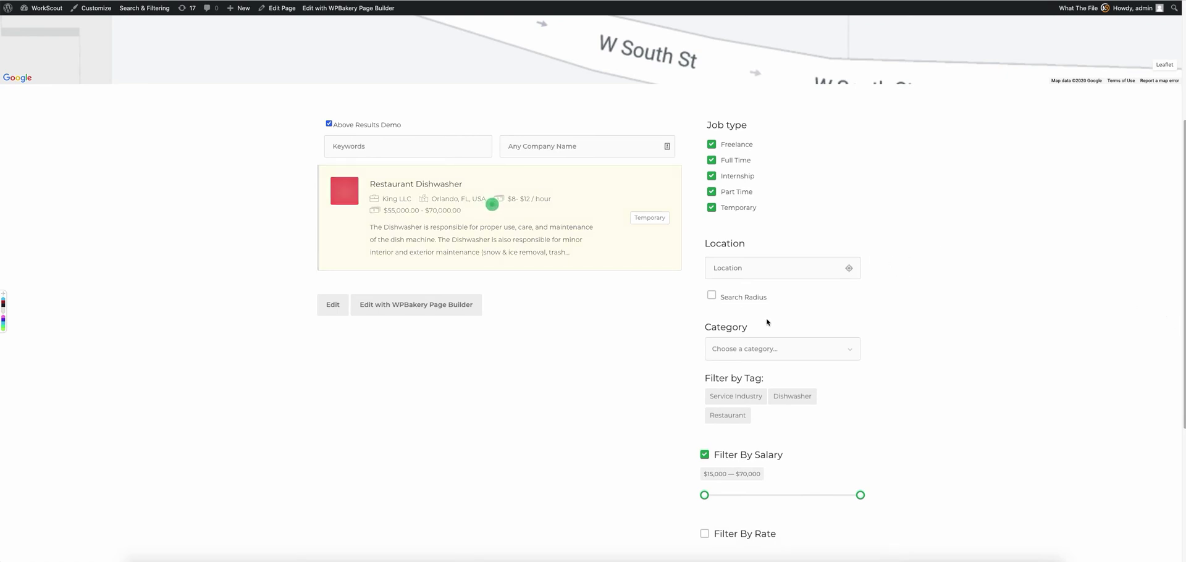
{"action": "left_click", "coordinate": [712, 296]}
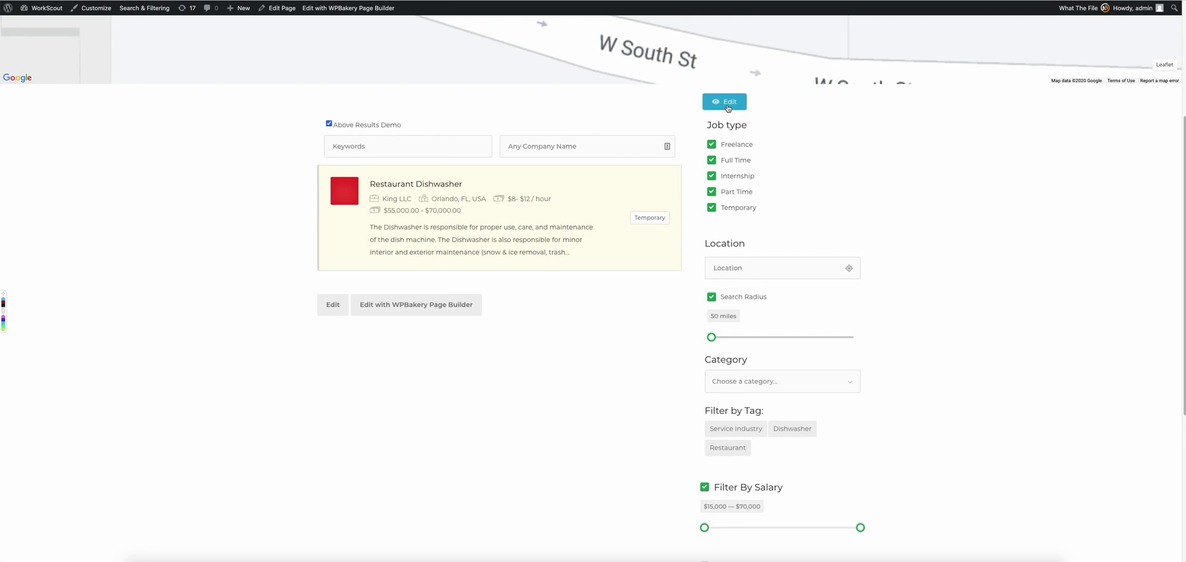
- Inspect the Job type field's settings, leaving its checkbox option at Hide, and close them
{"action": "left_click", "coordinate": [711, 120]}
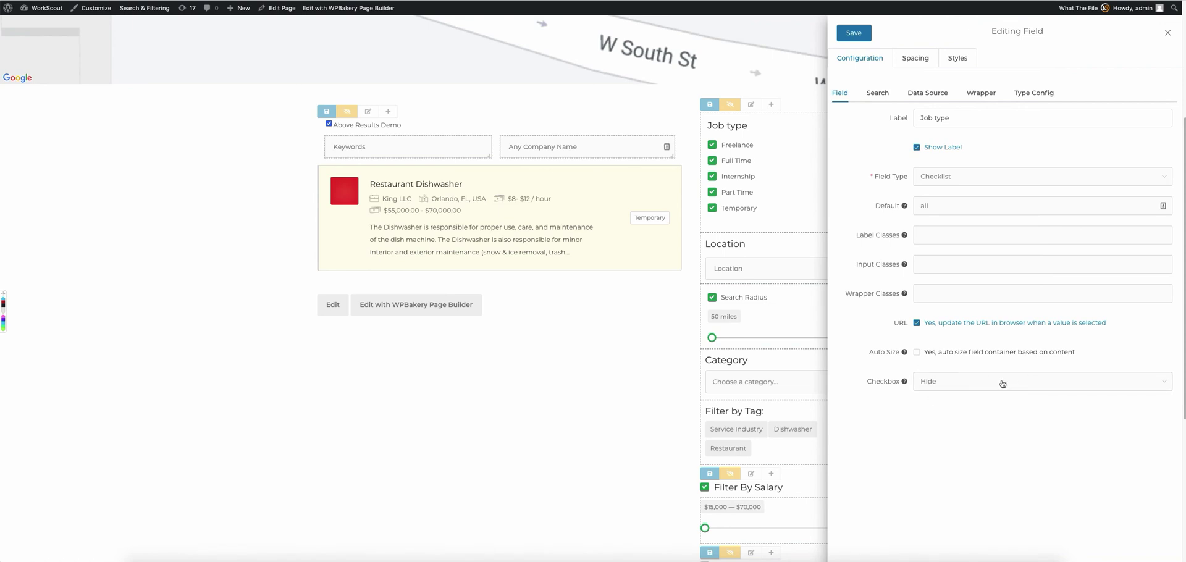
{"action": "left_click", "coordinate": [1168, 32]}
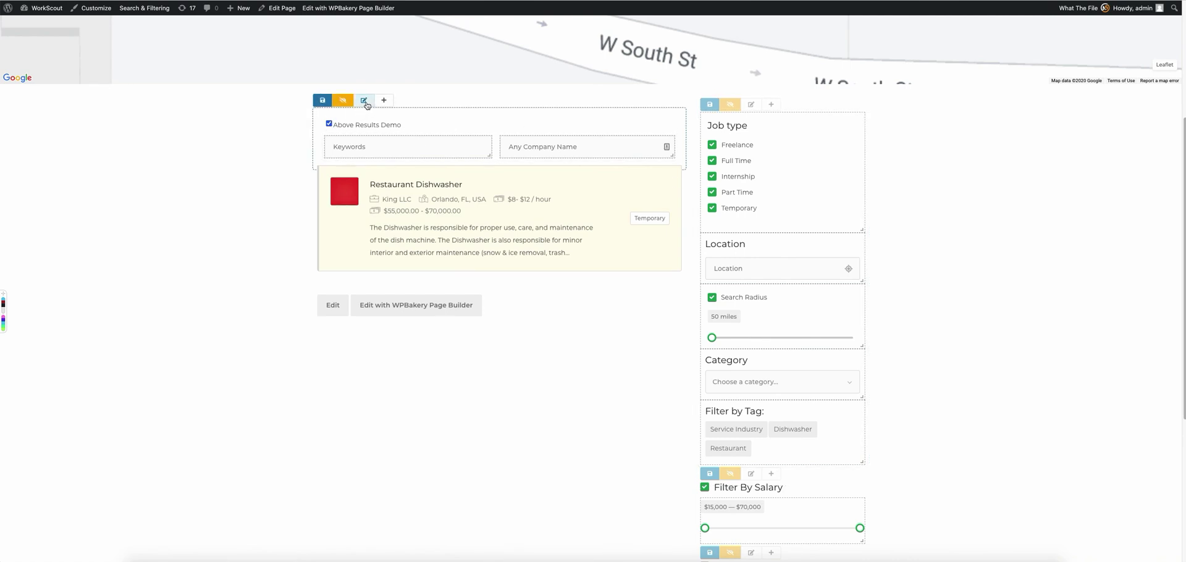
- Relabel the above-results section 'Advanced Search' and save, then open and close Search Radius settings unchanged
{"action": "left_click", "coordinate": [365, 101]}
{"action": "triple_click", "coordinate": [999, 117]}
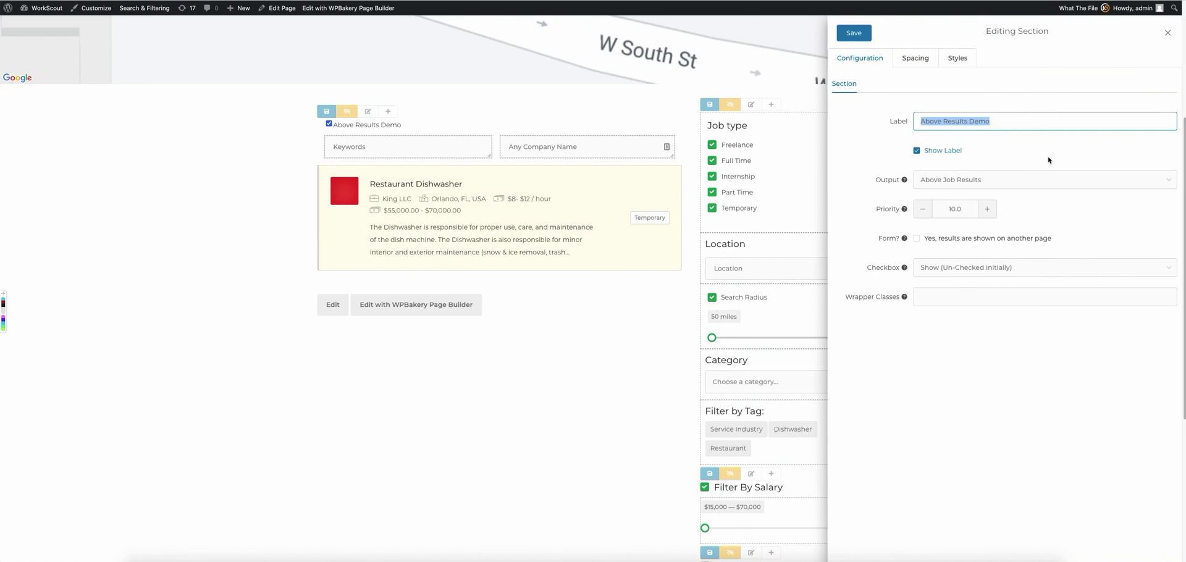
{"action": "type", "text": "Advanced Search"}
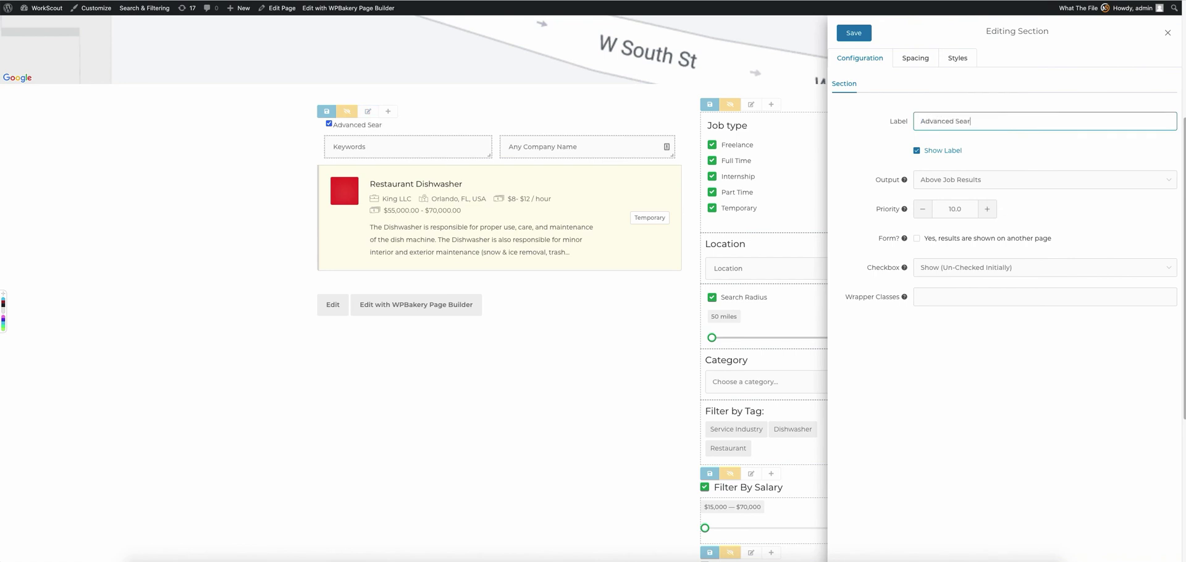
{"action": "left_click", "coordinate": [856, 33]}
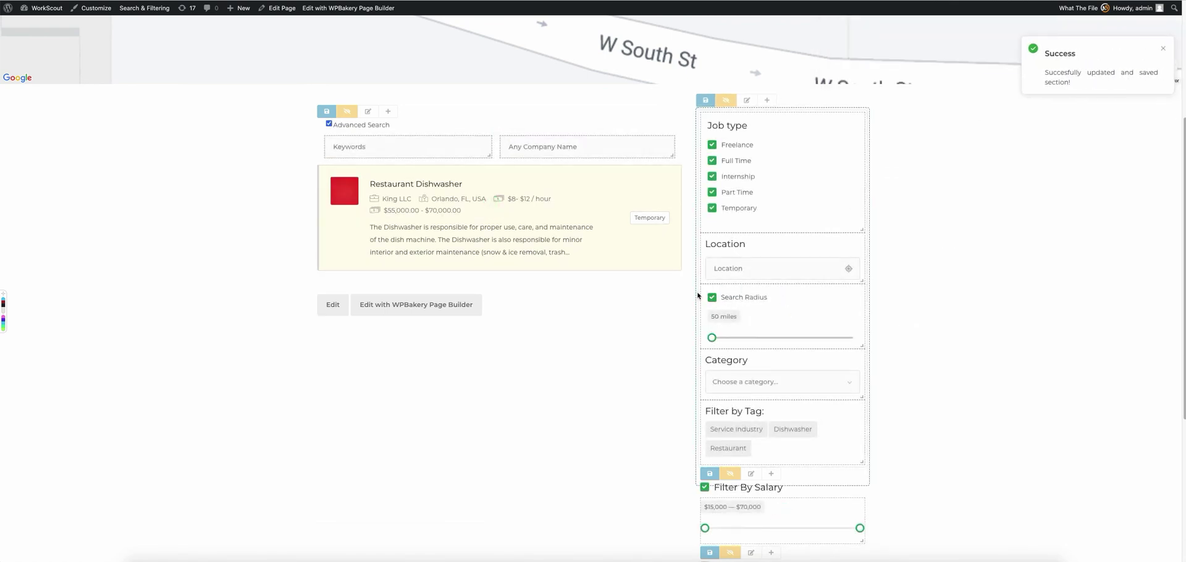
{"action": "left_click", "coordinate": [711, 290]}
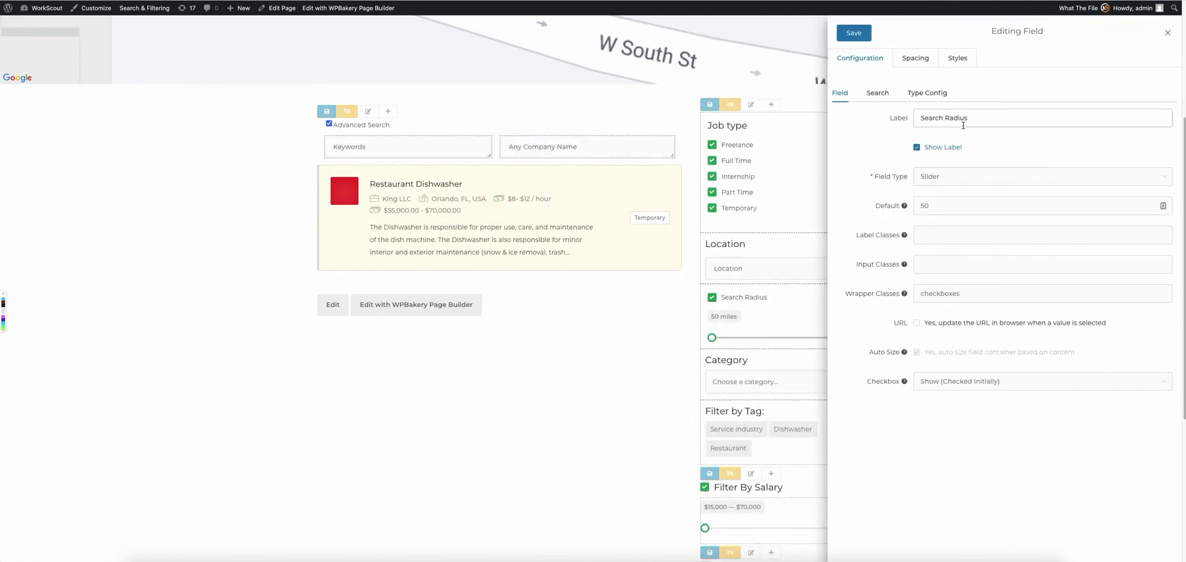
{"action": "left_click", "coordinate": [1168, 33]}
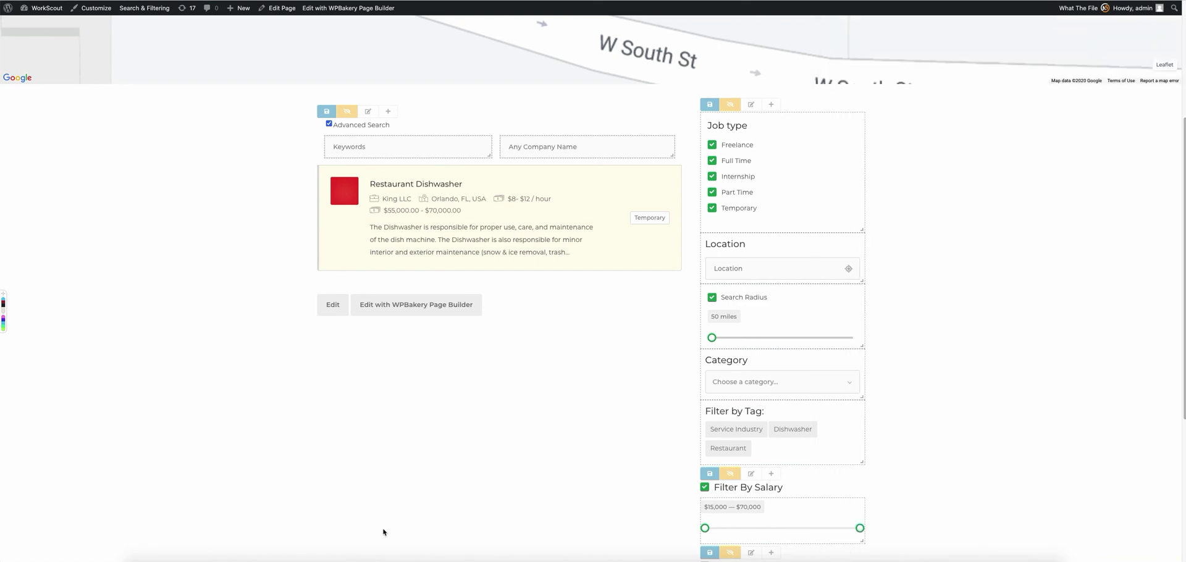